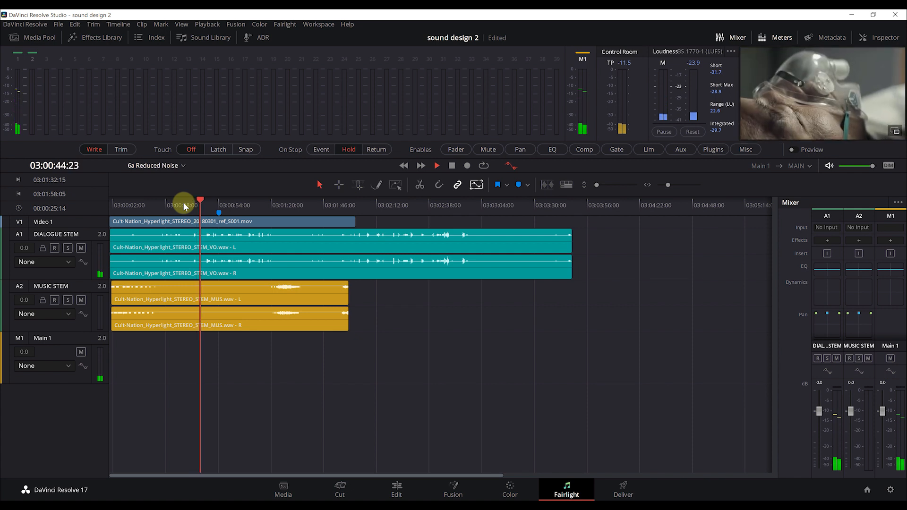
Stop playback, park the playhead at 03:00:42:16 and bring up the media pool
key("space")
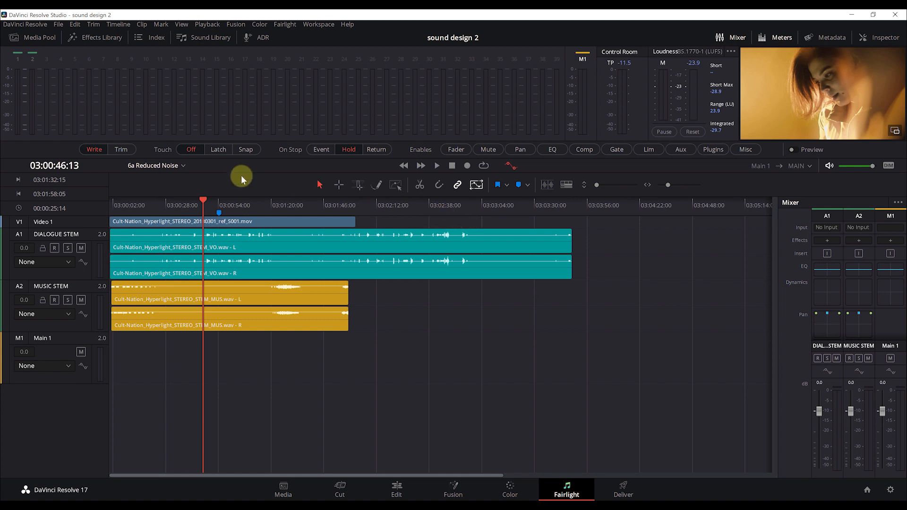
left_click_drag(198, 199, 194, 199)
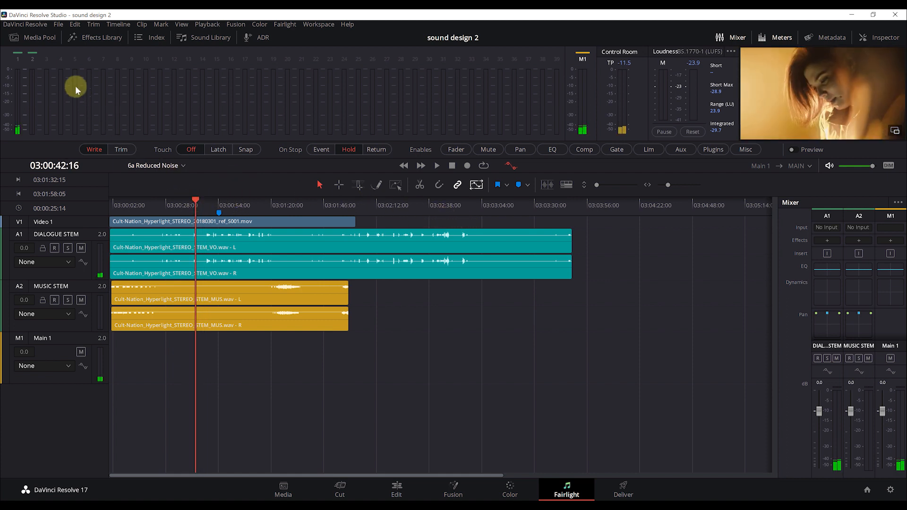
left_click(38, 38)
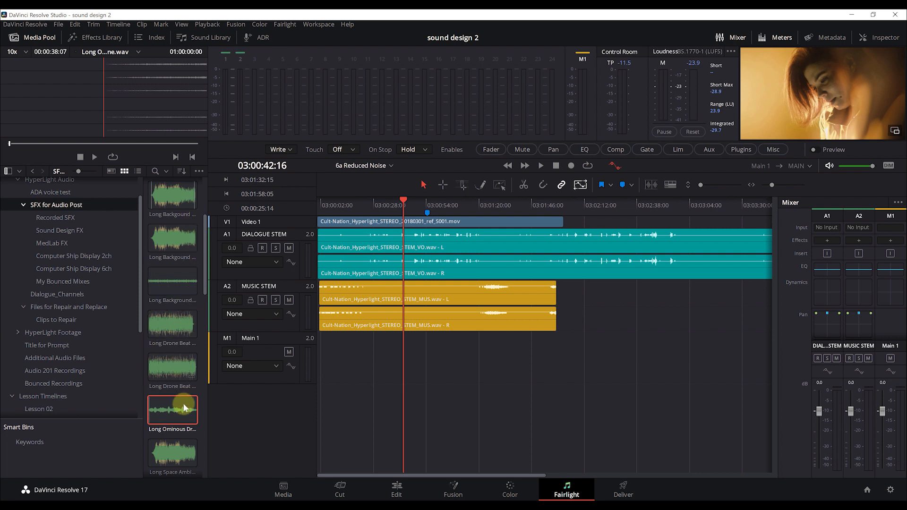
Preview the Long Ominous Drone clip from the SFX for Audio Post bin, then open the track header menu
left_click(169, 409)
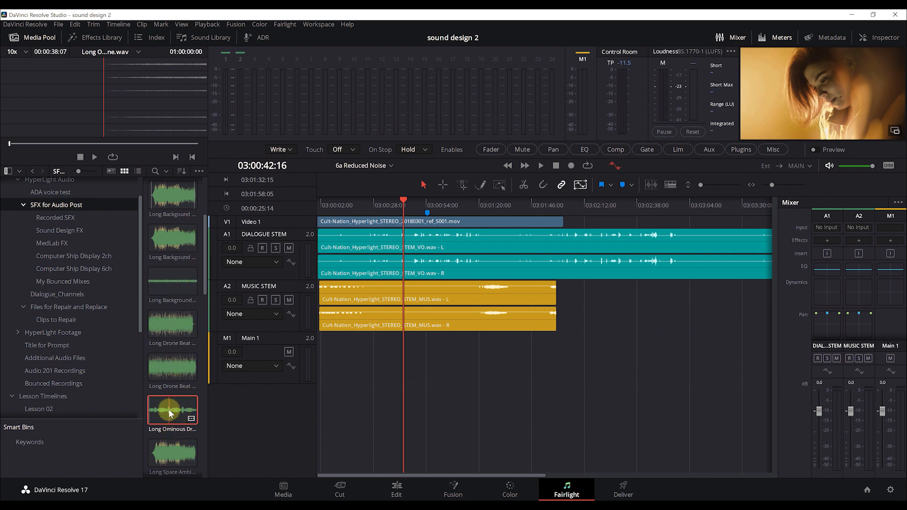
left_click(95, 157)
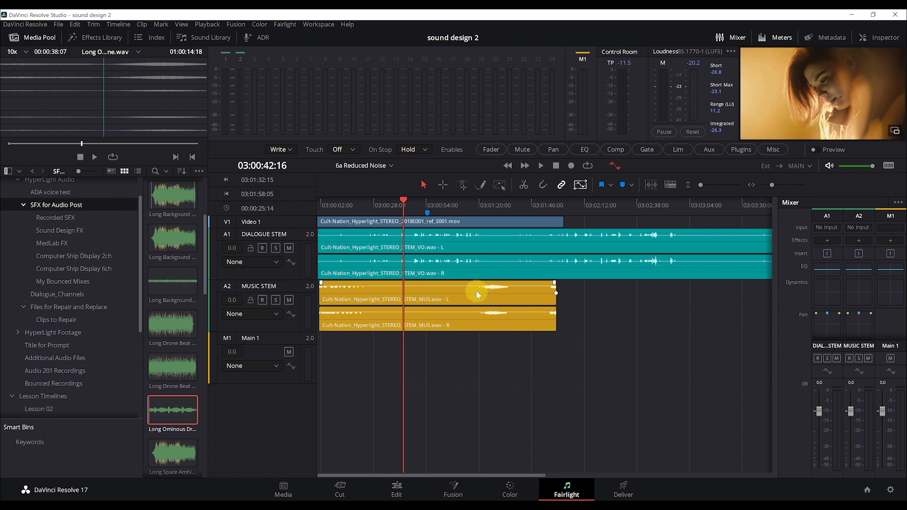
right_click(294, 339)
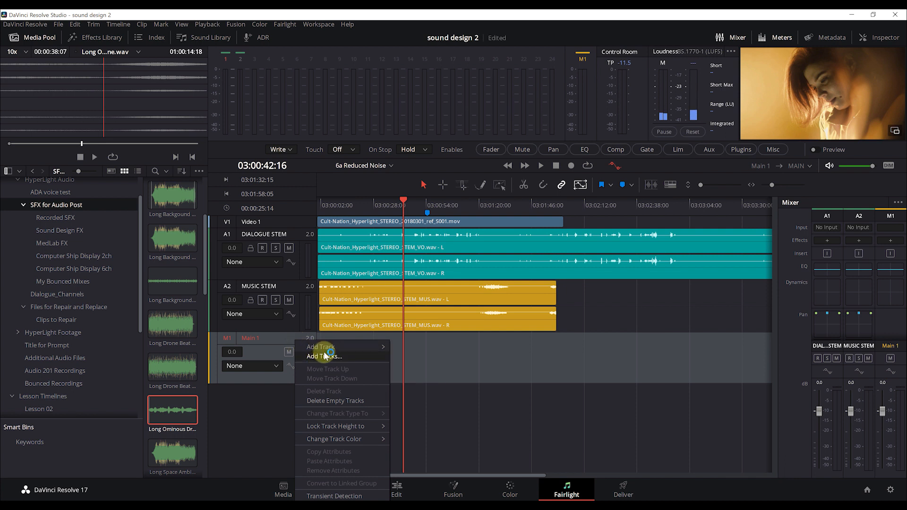
Add a stereo audio track renamed SFX, drop the Long Ominous Drone clip onto it, and play
mouse_move(326, 347)
left_click(425, 358)
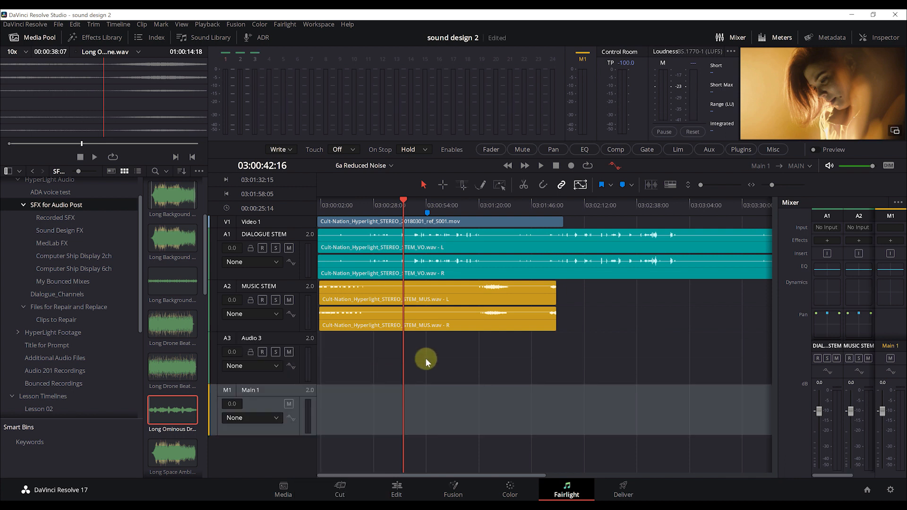
left_click(256, 340)
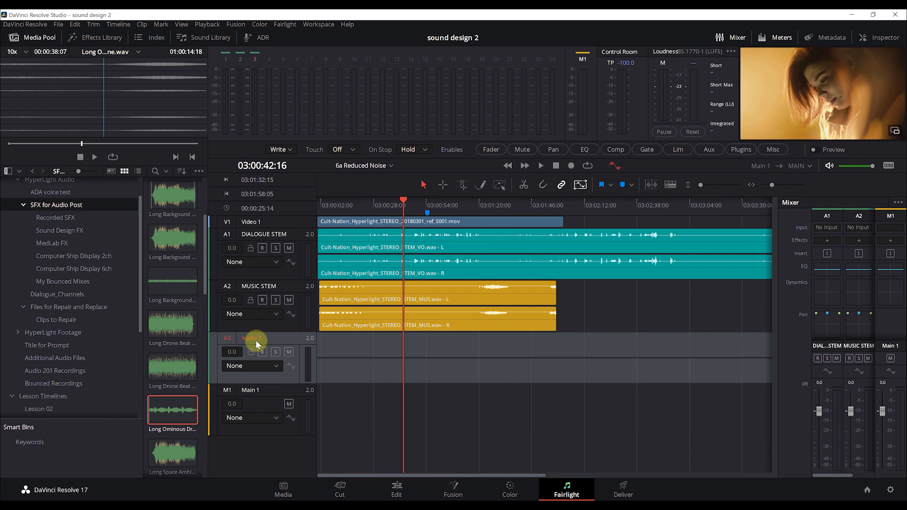
double_click(256, 338)
type("SFX")
left_click(335, 357)
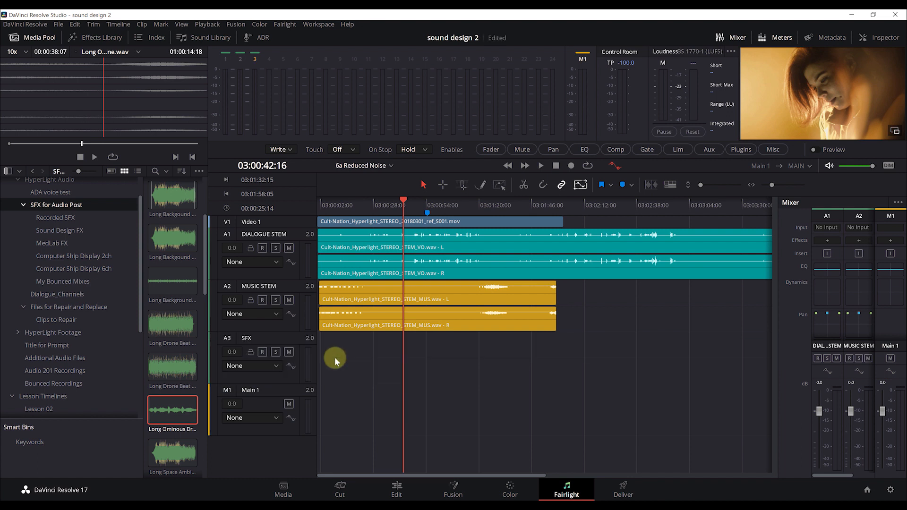
left_click_drag(114, 109, 413, 358)
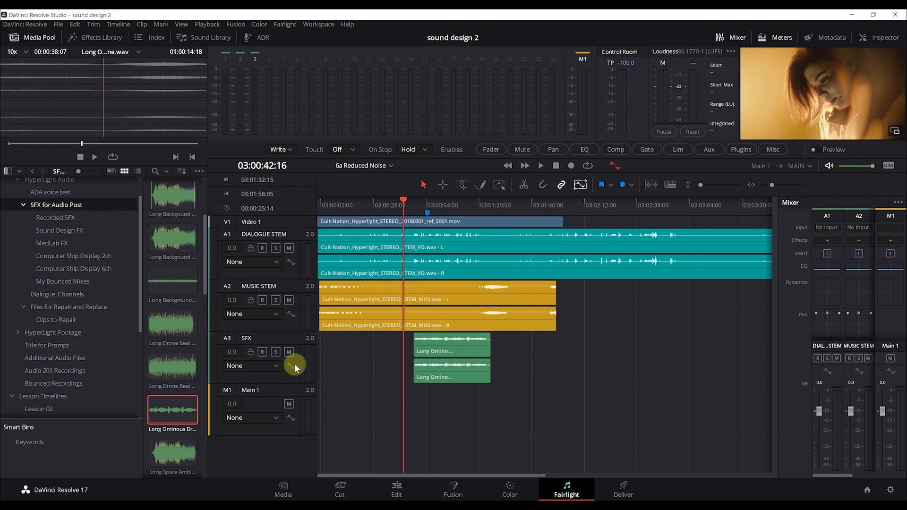
key("space")
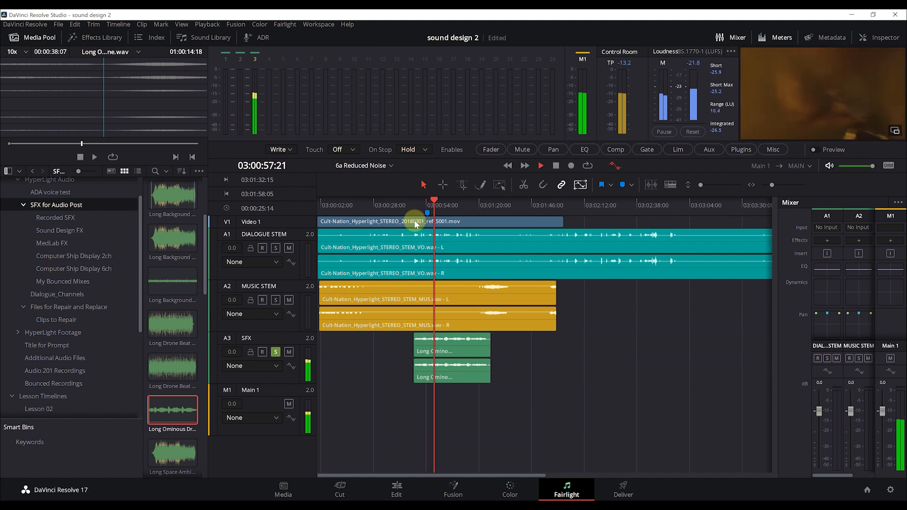
Park the playhead at 03:01:06:16 and bring up the timeline display options
left_click(451, 208)
left_click_drag(451, 207, 452, 207)
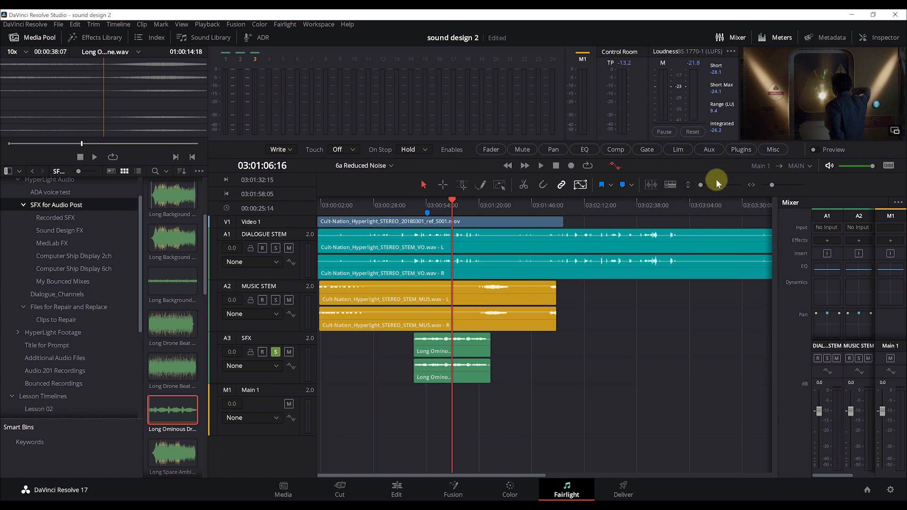
left_click(670, 184)
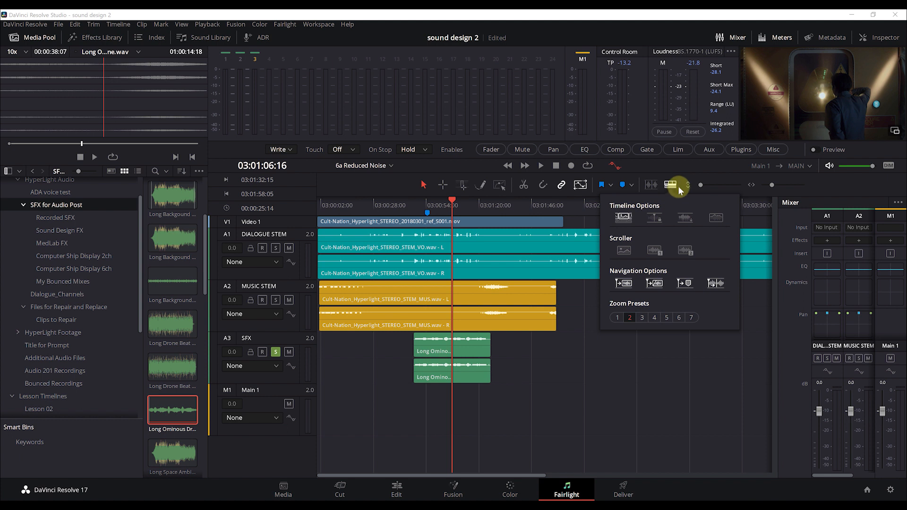
Enable the video and audio scrollers, with the audio scroller showing A3 - SFX
left_click(621, 256)
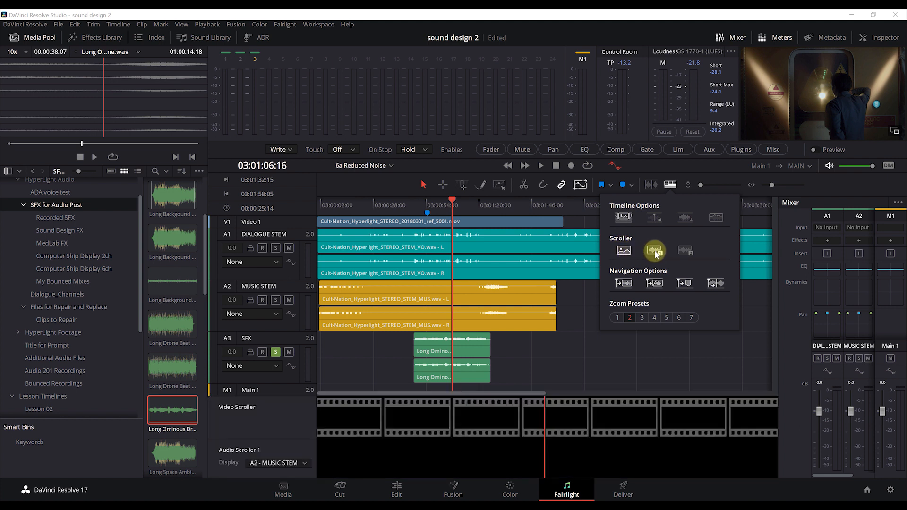
left_click(655, 255)
left_click_drag(503, 204, 492, 205)
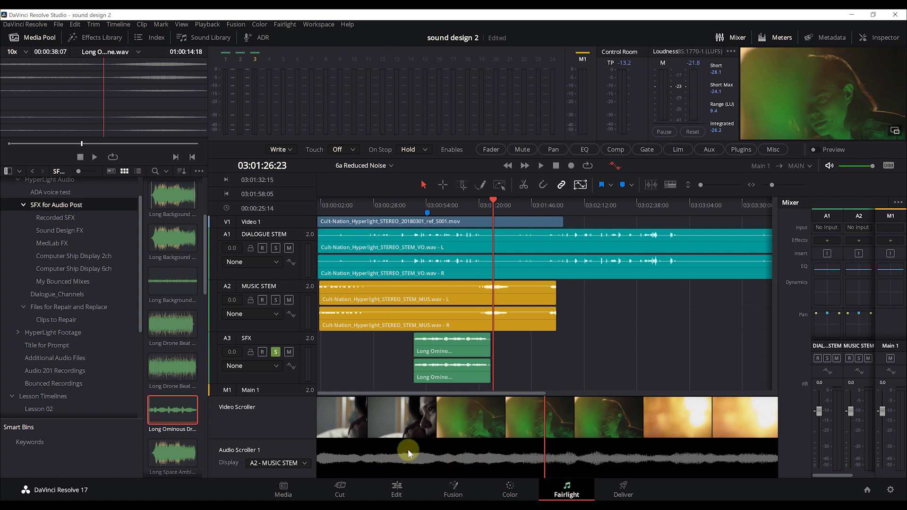
left_click(274, 465)
left_click(269, 489)
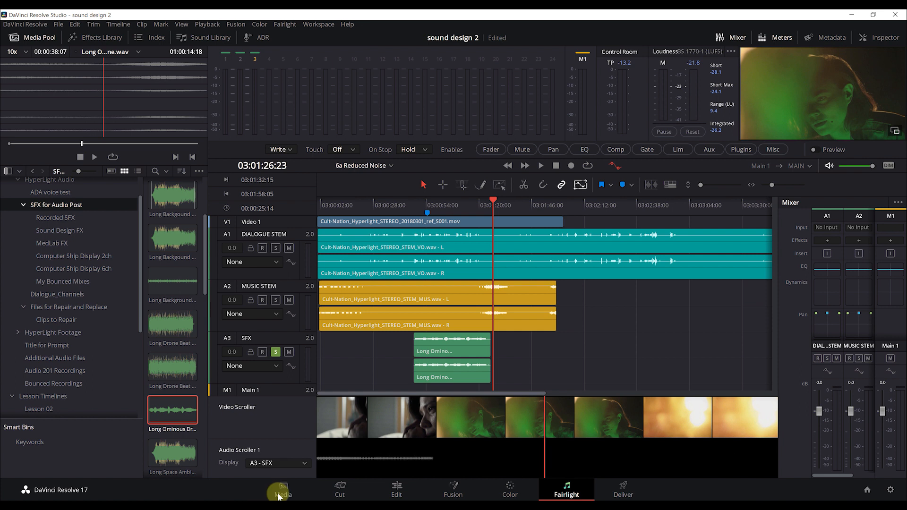
Pan the video scroller filmstrip and scrub the playhead to about 03:01:24:18
left_click(421, 423)
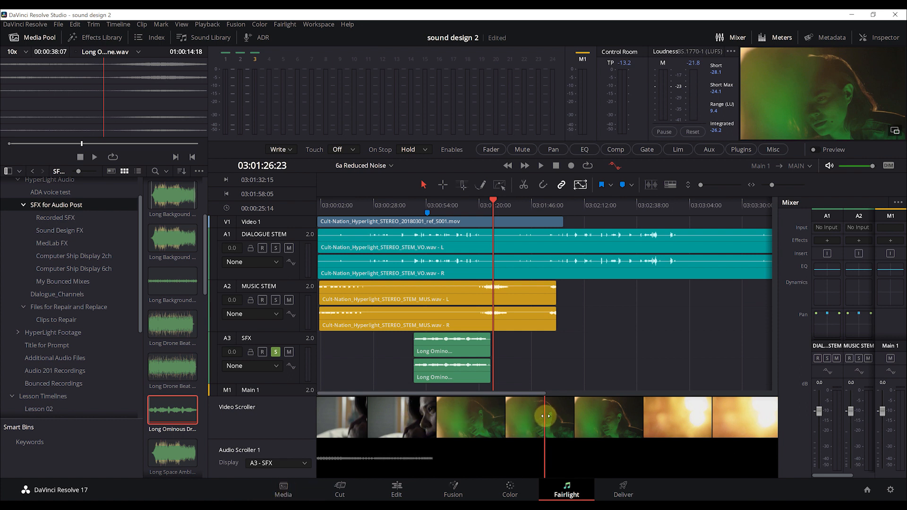
left_click_drag(544, 416, 532, 401)
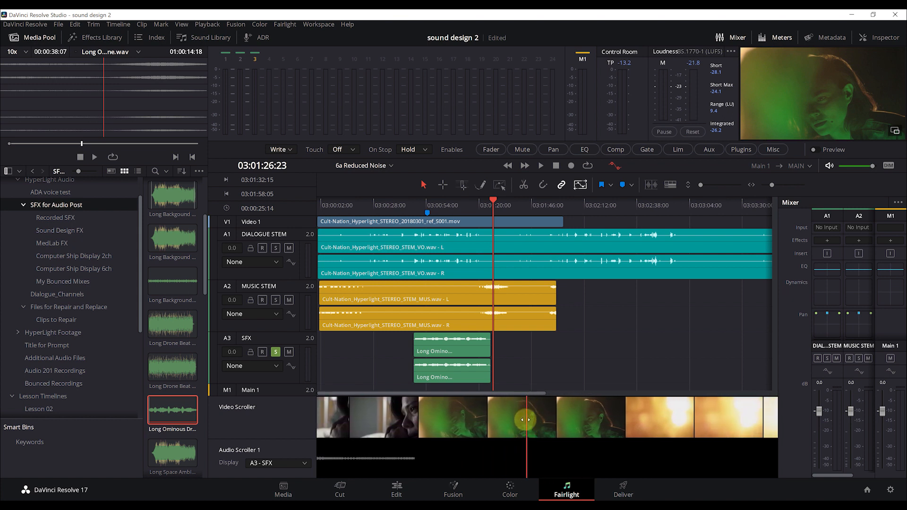
left_click_drag(522, 416, 586, 416)
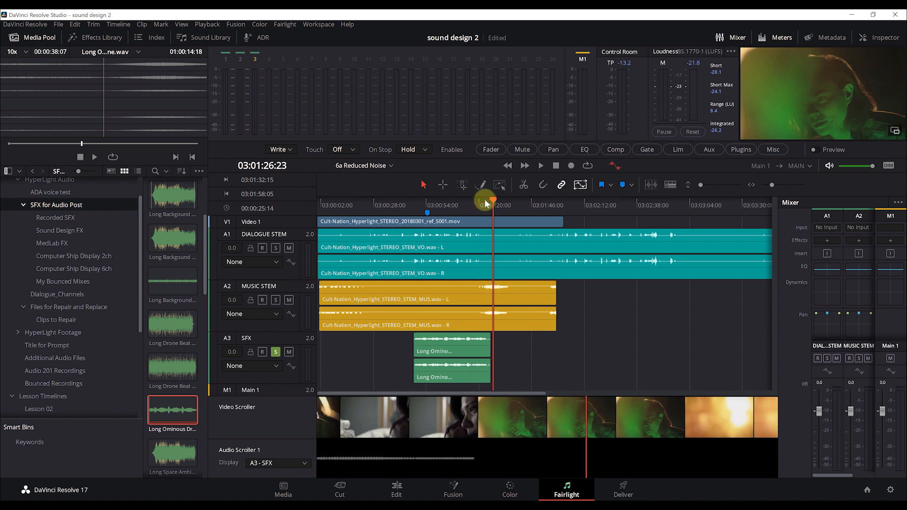
mouse_move(490, 199)
left_mouse_down()
mouse_move(478, 202)
mouse_move(491, 202)
left_mouse_up()
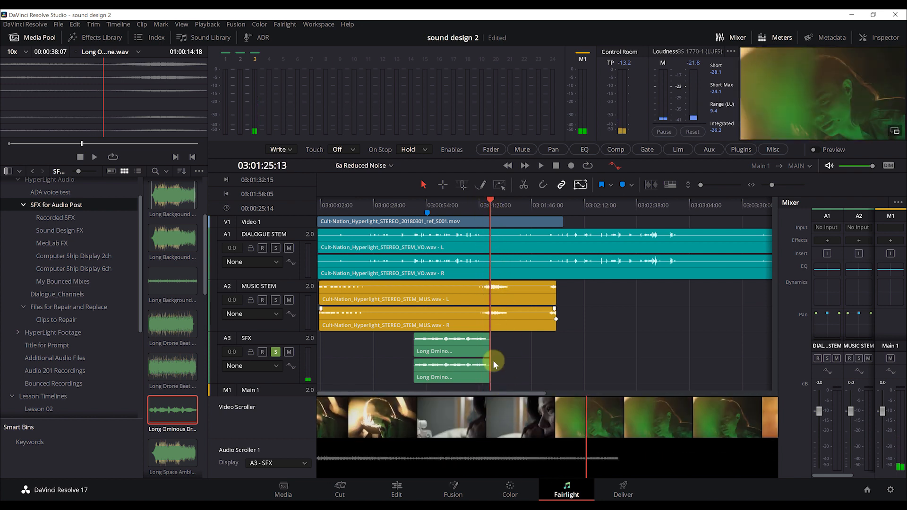
left_click_drag(462, 435, 508, 428)
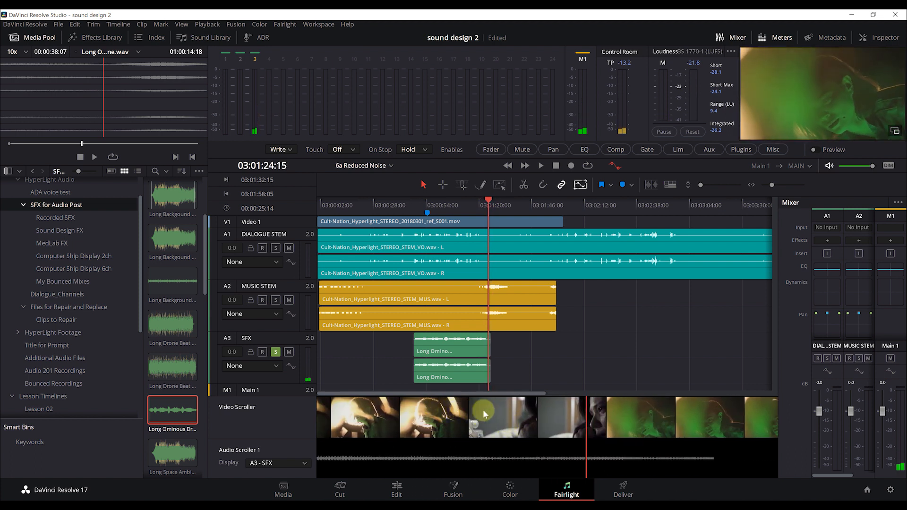
right_click(495, 410)
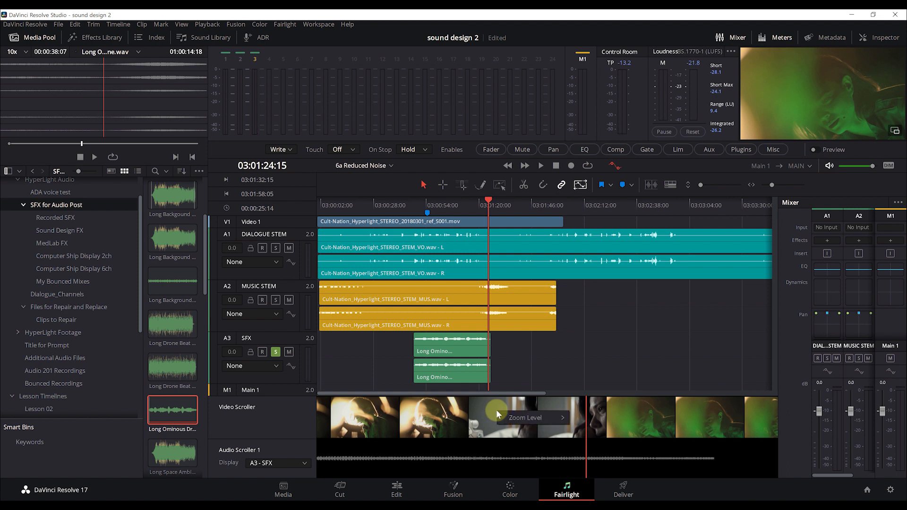
Change the video scroller's zoom level from its context menu
mouse_move(517, 417)
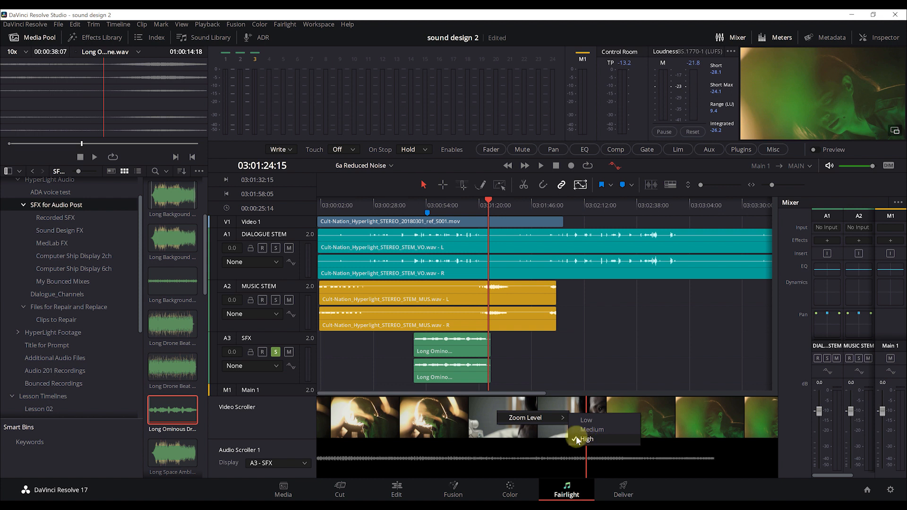
left_click(481, 415)
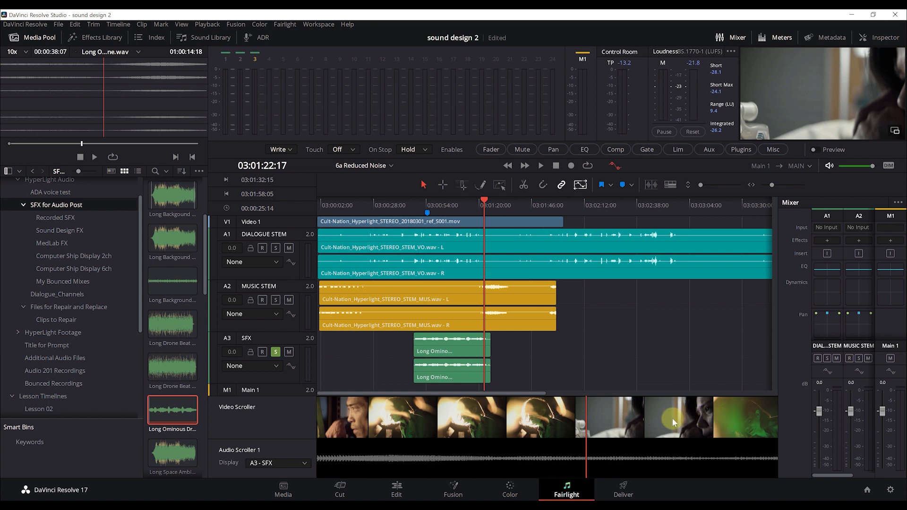
right_click(560, 420)
mouse_move(608, 427)
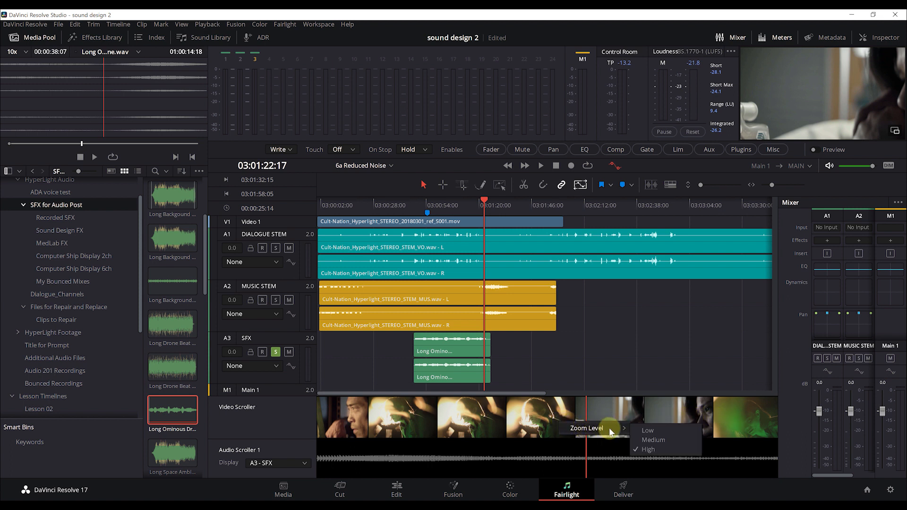
left_click(657, 430)
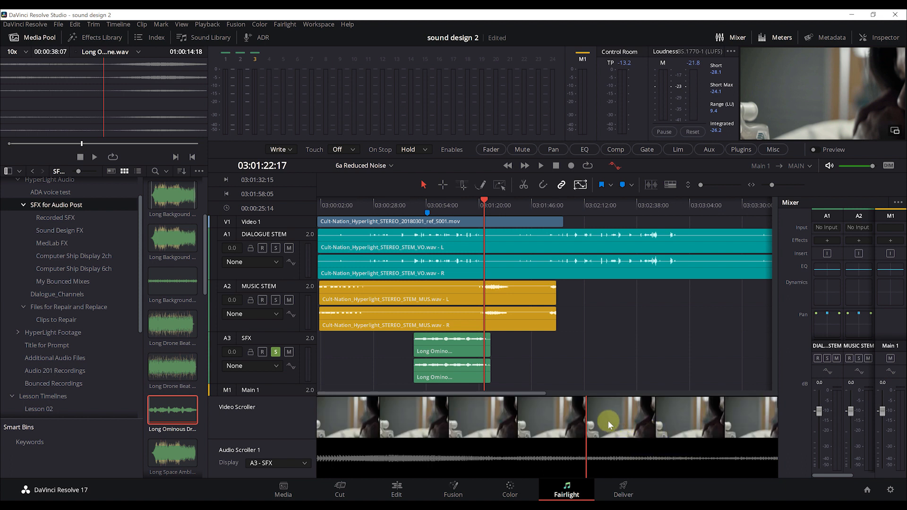
Play back to review the scroller, then move the playhead earlier in the footage
key("space")
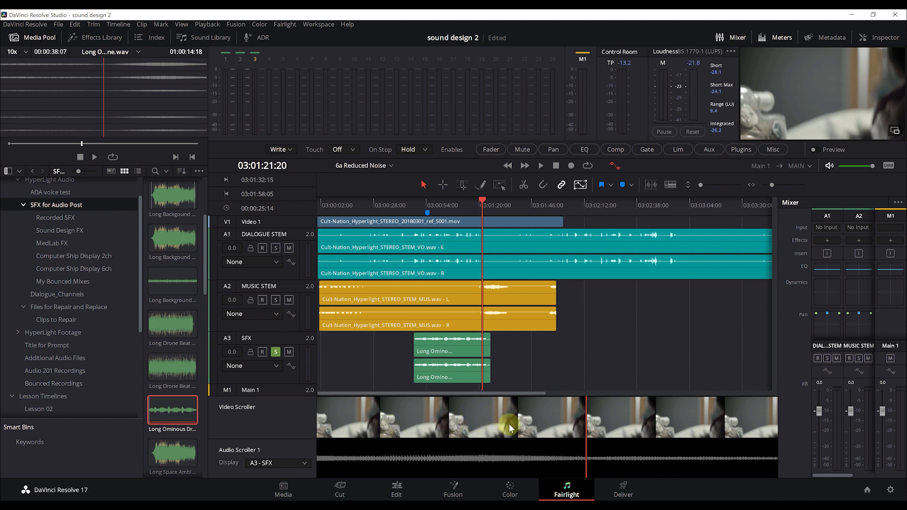
left_click_drag(509, 423, 637, 420)
right_click(636, 420)
Set the video scroller zoom to Medium and scrub the playhead back to about 03:00:45
mouse_move(680, 427)
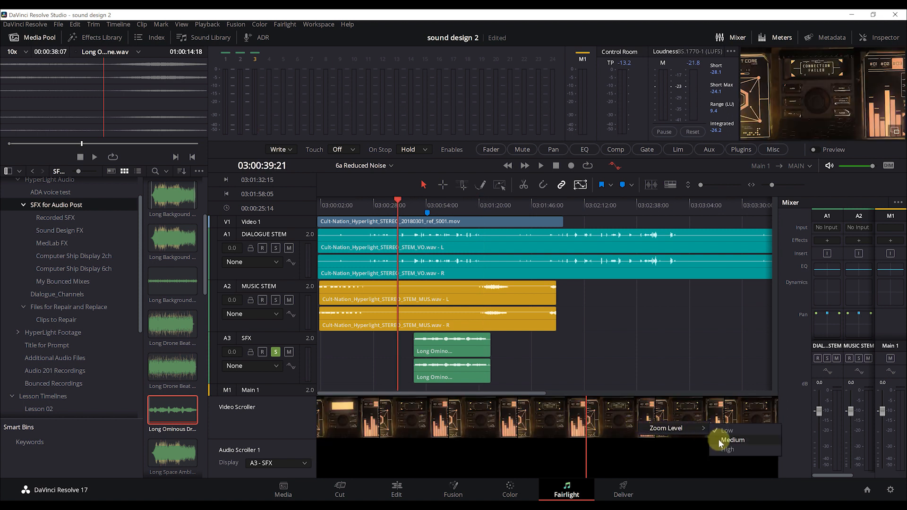
left_click(739, 450)
left_click(413, 205)
left_click_drag(413, 206, 406, 207)
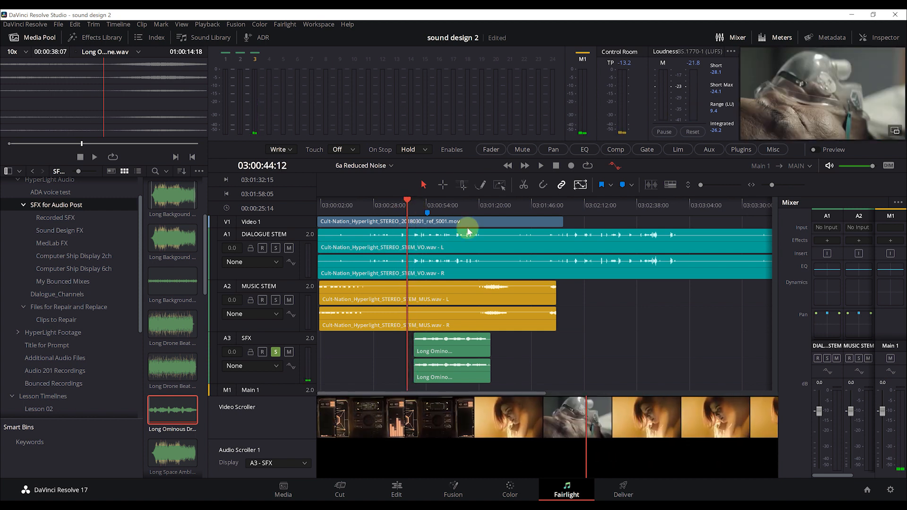
Step the playhead a few frames at a time through the video scroller footage
left_click_drag(566, 426, 586, 418)
left_click(597, 417)
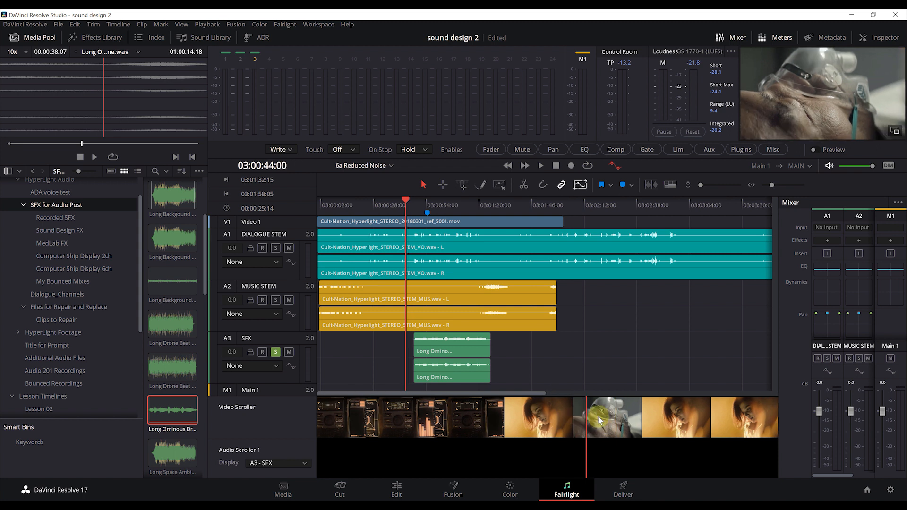
left_click(596, 416)
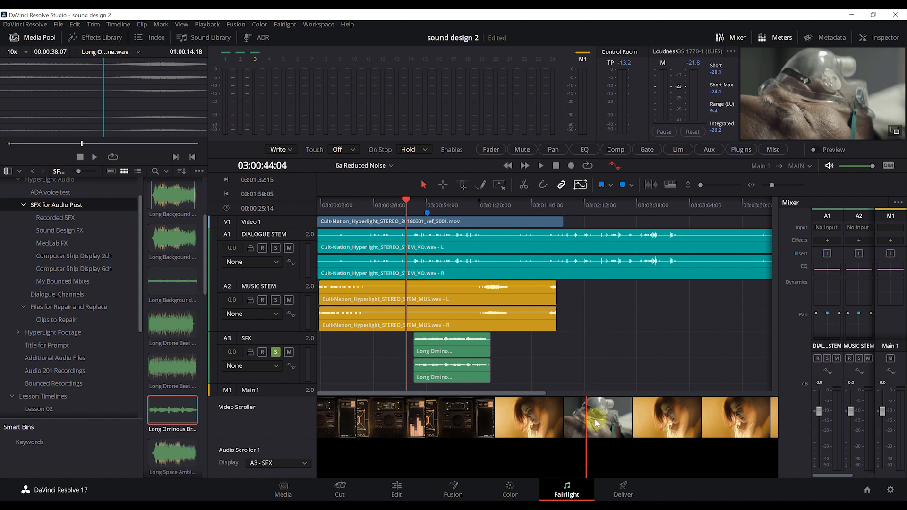
scroll(594, 418, "up", 8)
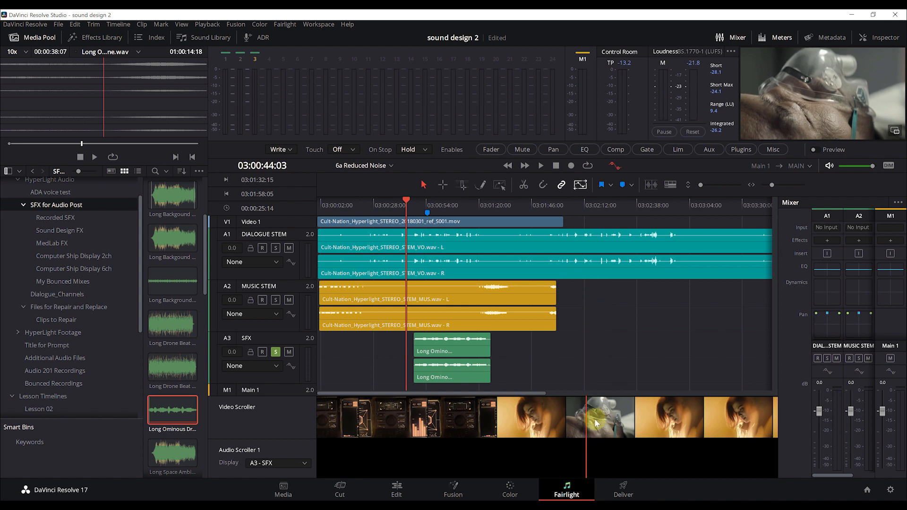
scroll(593, 419, "up", 3)
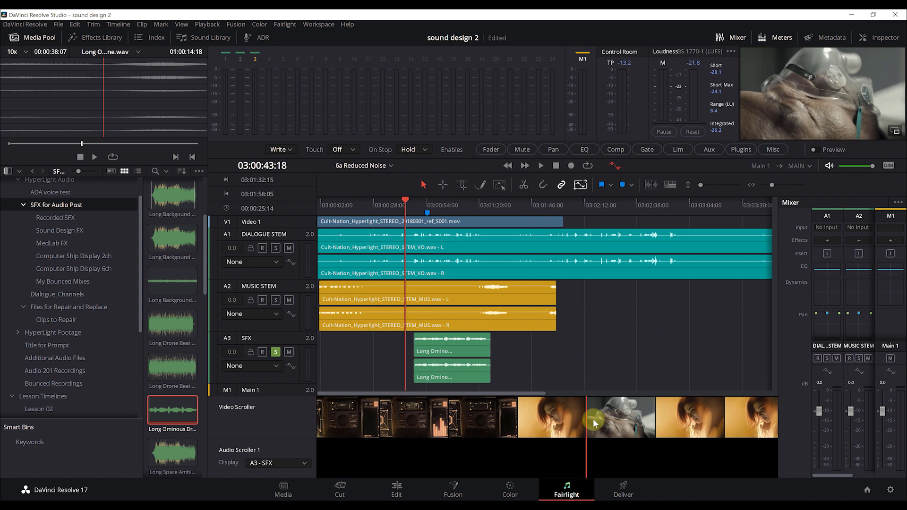
scroll(592, 419, "down", 1)
scroll(593, 420, "up", 1)
scroll(593, 419, "down", 1)
Select the drone clip, zoom in around 03:00:48:10, and play through the clip's start
left_click(424, 349)
left_click_drag(408, 201, 417, 201)
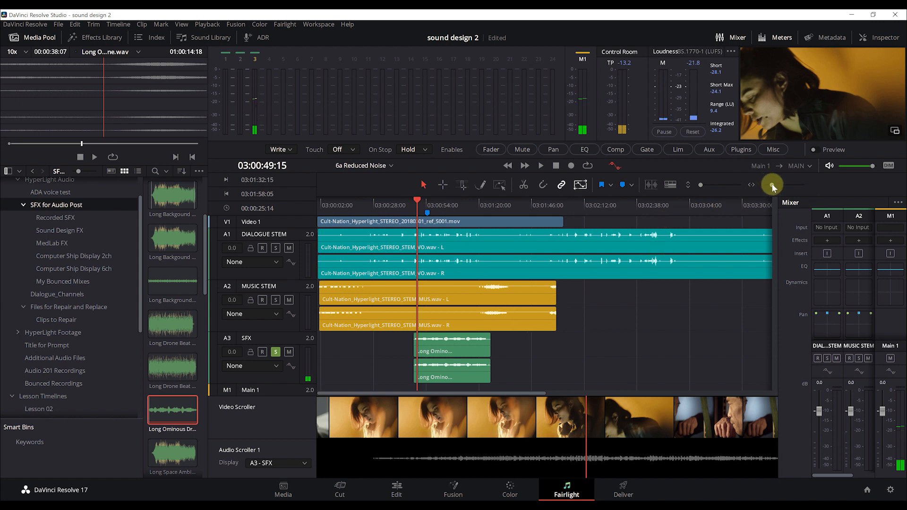
left_click_drag(772, 185, 776, 185)
left_click_drag(537, 203, 524, 206)
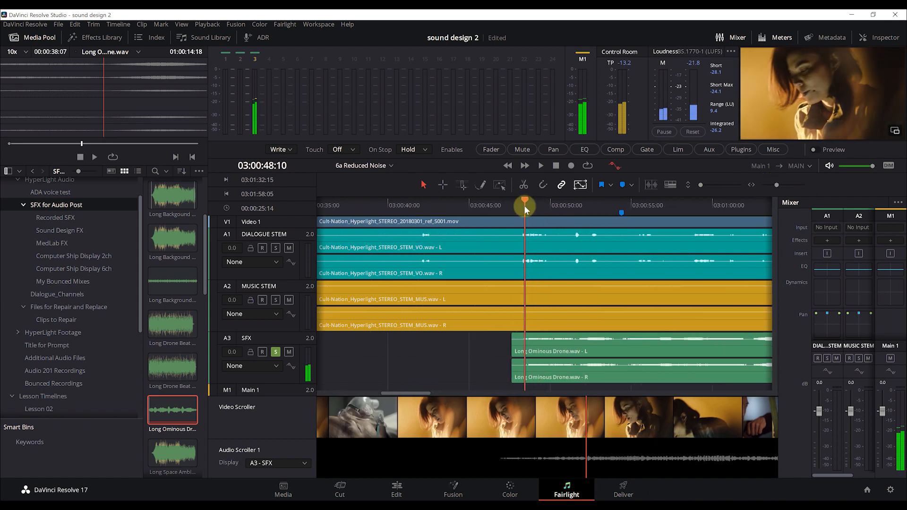
key("space")
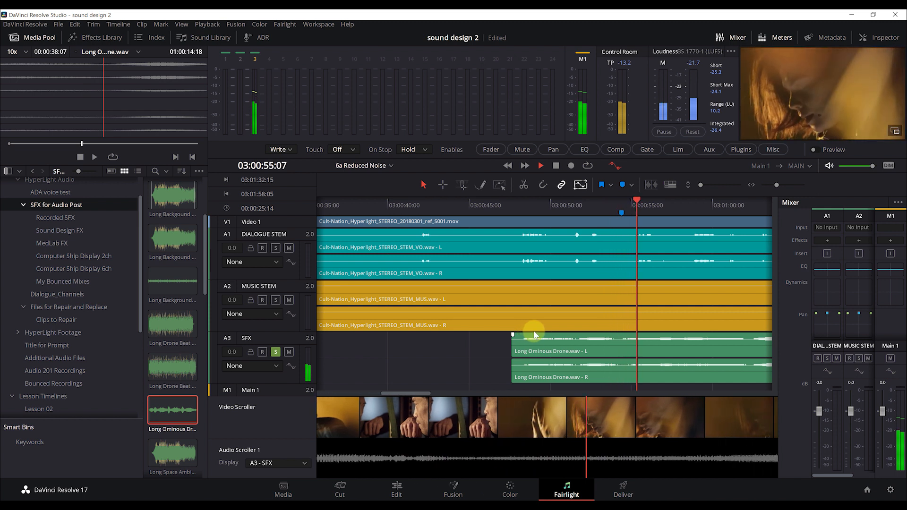
key("space")
Trim the drone clip's head to start at 03:00:54:05 and play it back to 03:01:02:14
left_click(619, 202)
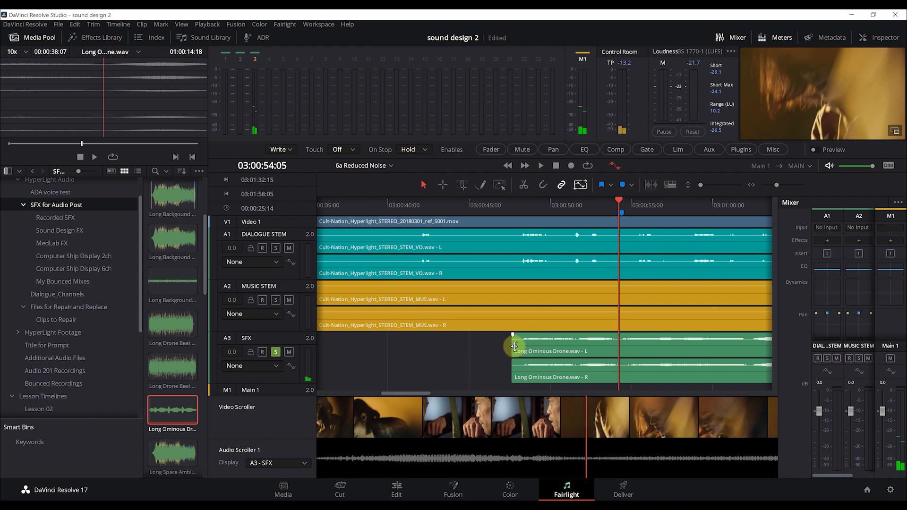
left_click_drag(512, 344, 622, 344)
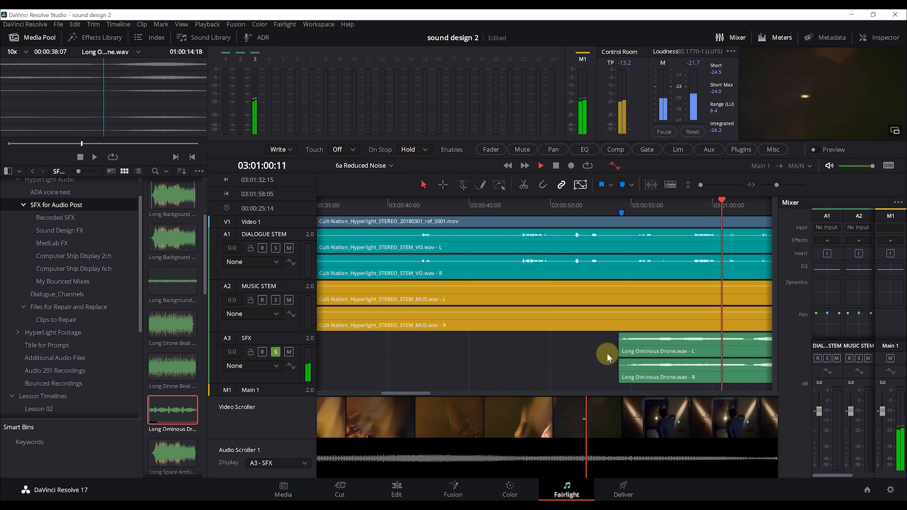
key("space")
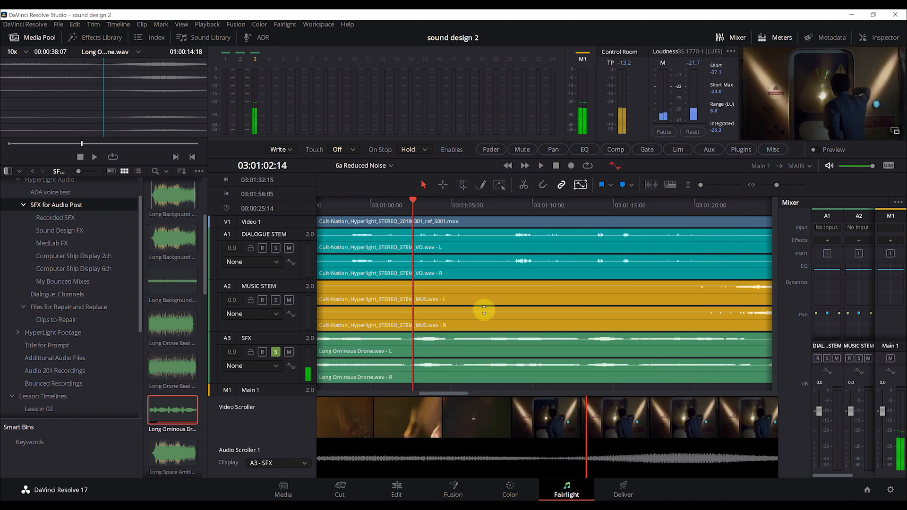
Split all tracks at 03:01:02:06, delete the drone clip's tail, and return to about 03:00:54
left_click(407, 207)
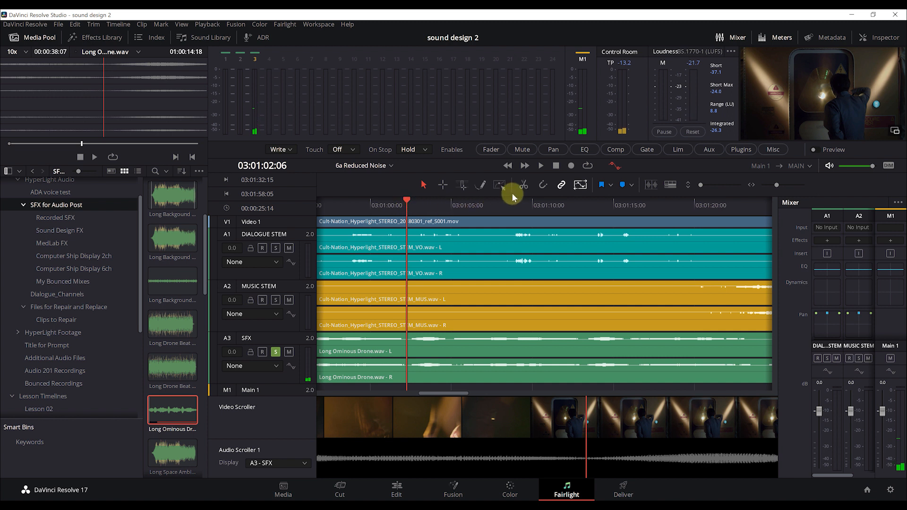
key("ctrl+b")
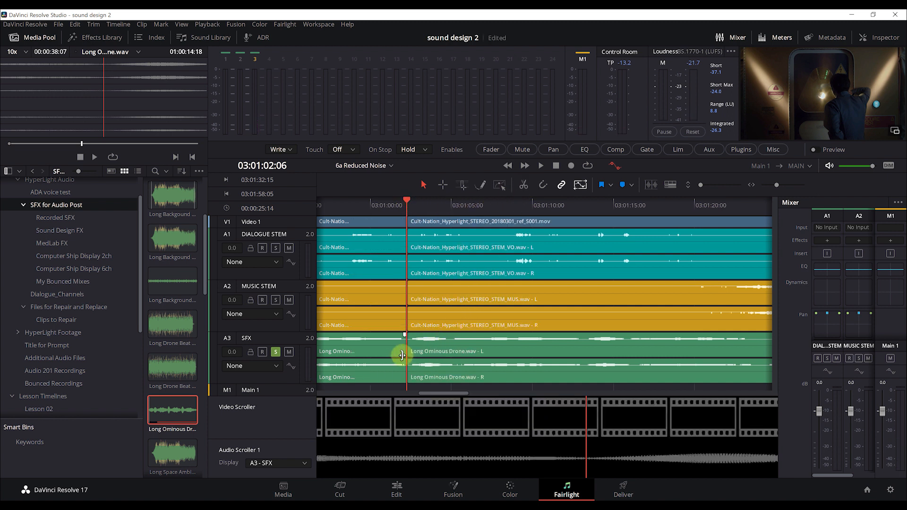
left_click(437, 350)
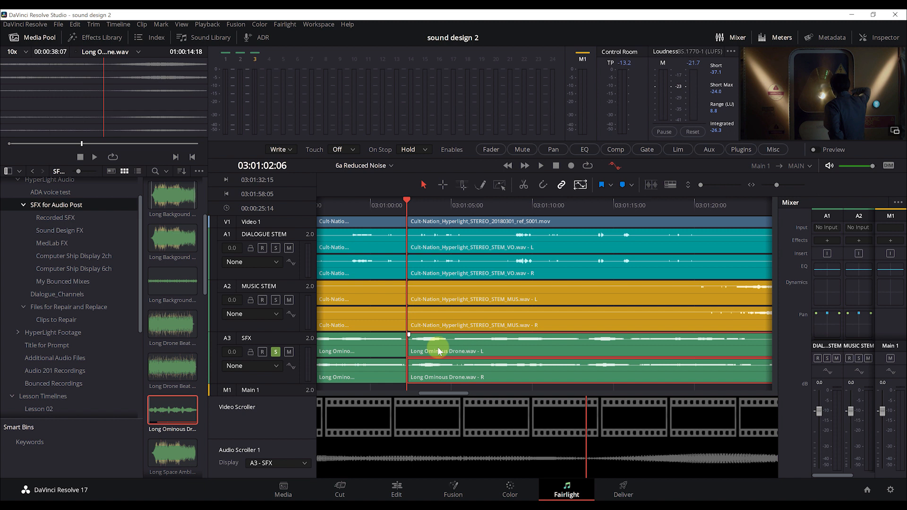
key("Delete")
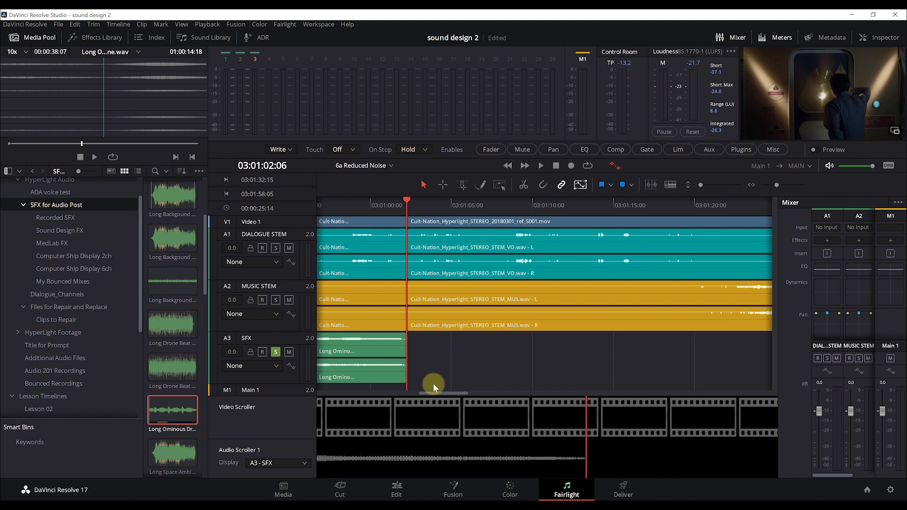
left_click_drag(438, 392, 425, 393)
left_click_drag(402, 205, 380, 208)
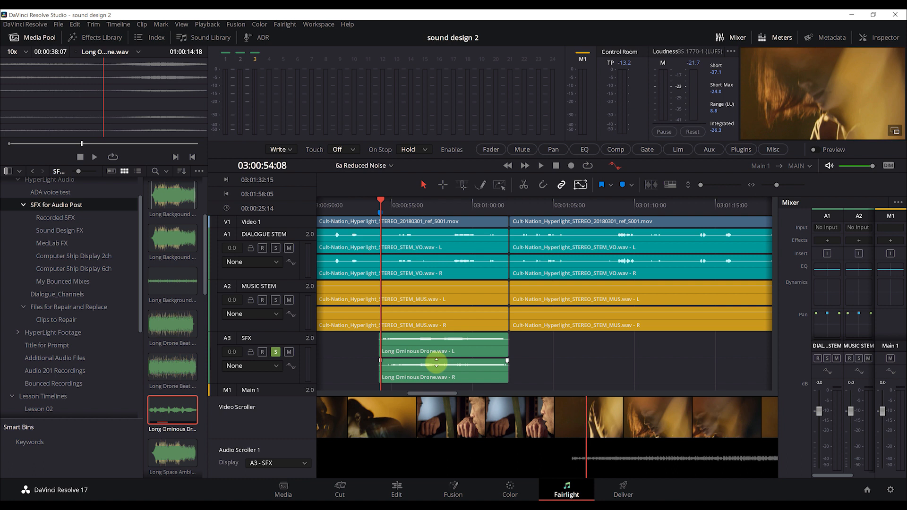
Cut the Long Ominous Drone clip from A3 SFX and step the playhead back to 03:00:52:04
left_click(408, 350)
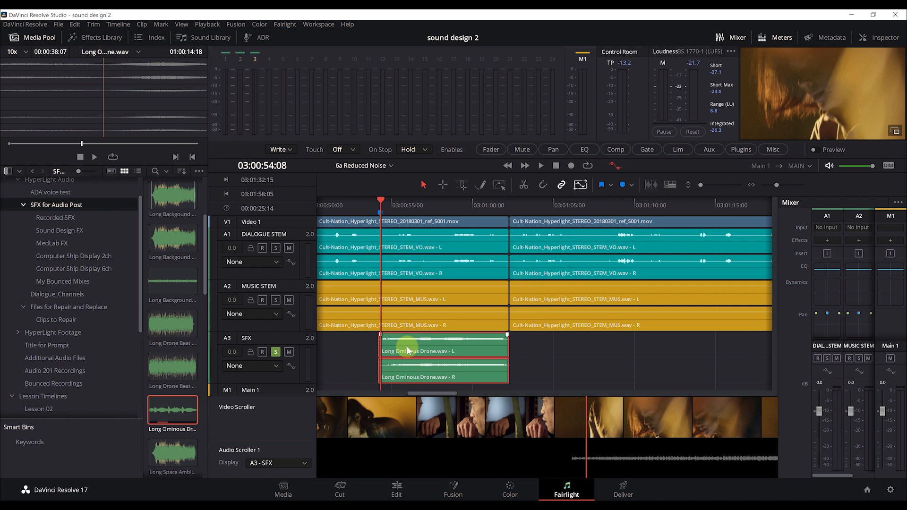
key("ctrl+x")
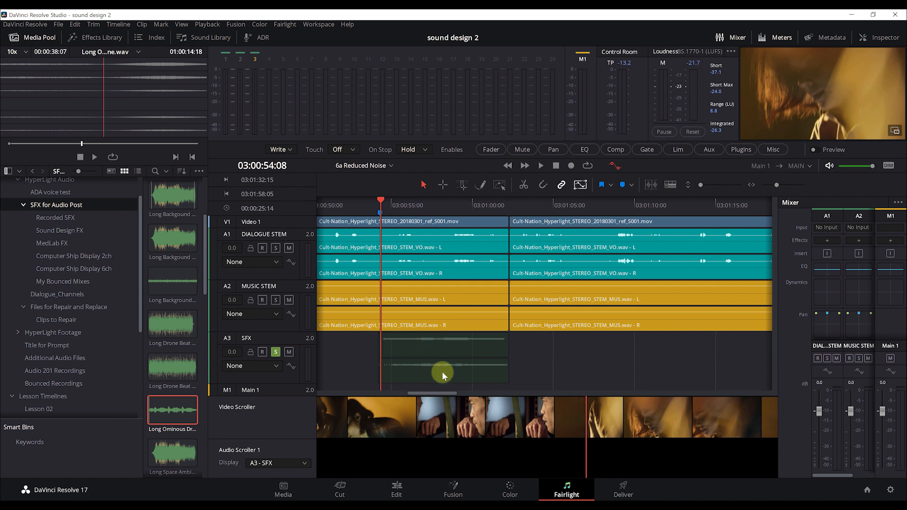
left_click_drag(449, 392, 446, 392)
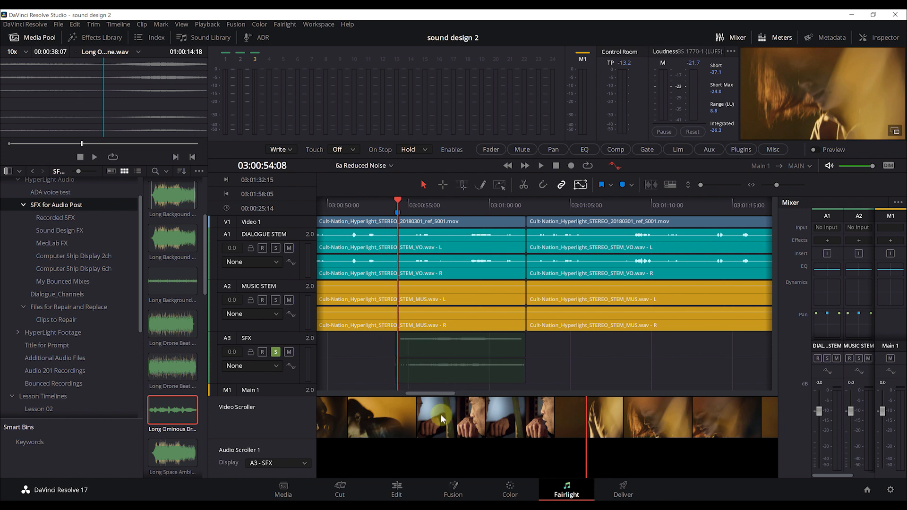
left_click_drag(440, 413, 560, 415)
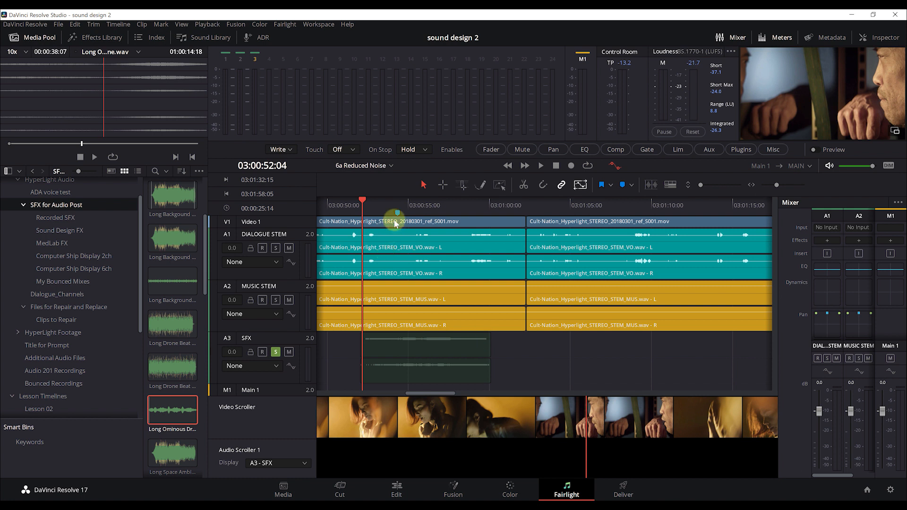
Scrub the playhead back from 03:00:51:21 to 03:00:43:19 for pasting the drone clip
left_click_drag(360, 198, 350, 205)
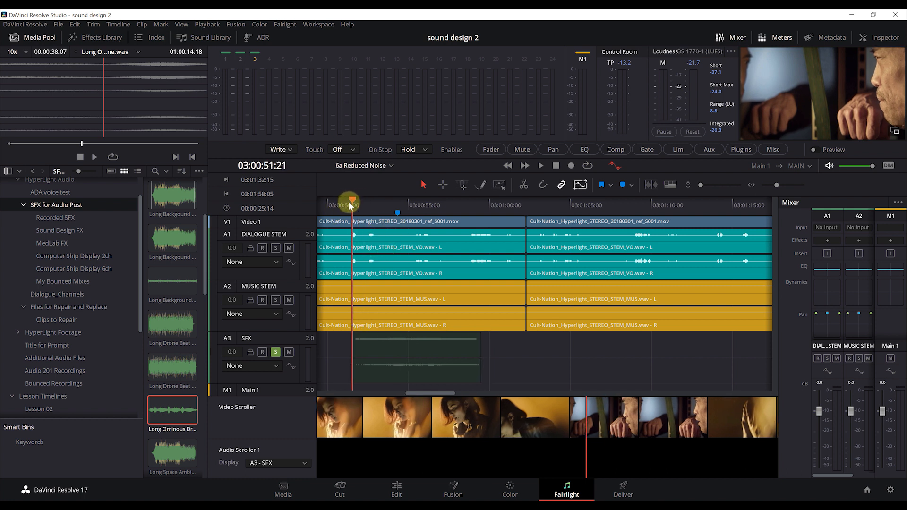
left_click_drag(373, 418, 453, 422)
left_click(366, 345)
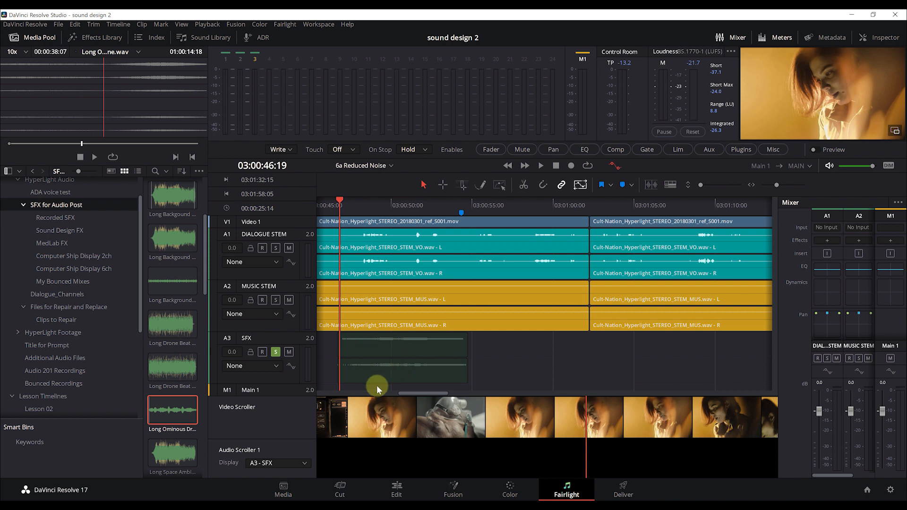
left_click_drag(371, 415, 587, 422)
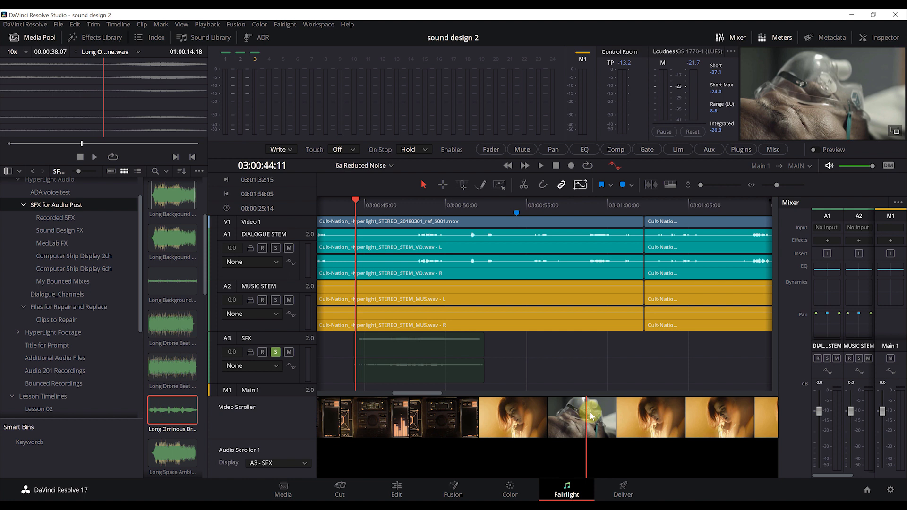
scroll(683, 422, "up", 2)
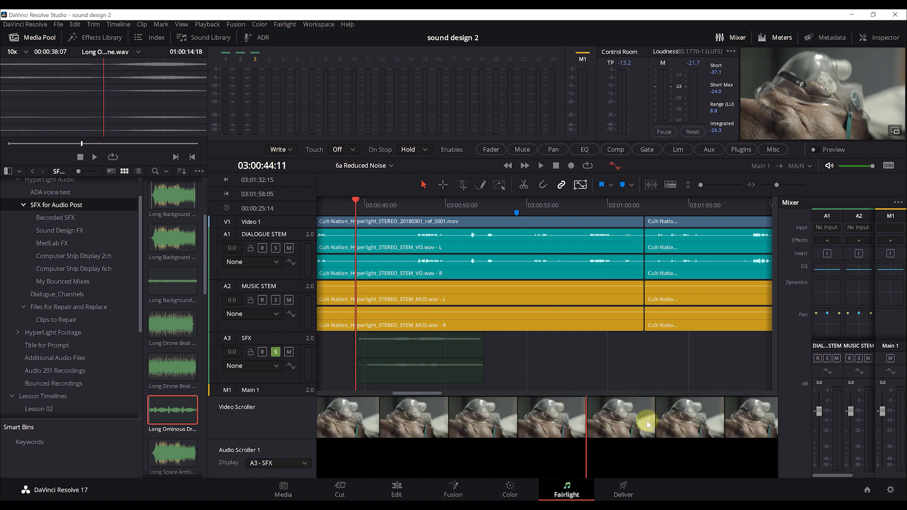
left_click_drag(434, 421, 631, 410)
left_click_drag(365, 414, 665, 407)
left_click_drag(456, 418, 565, 419)
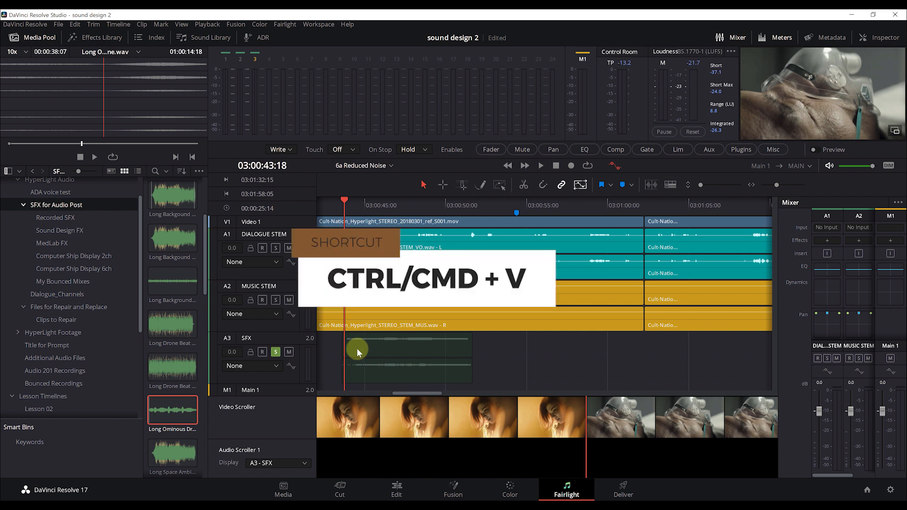
key("ctrl+v")
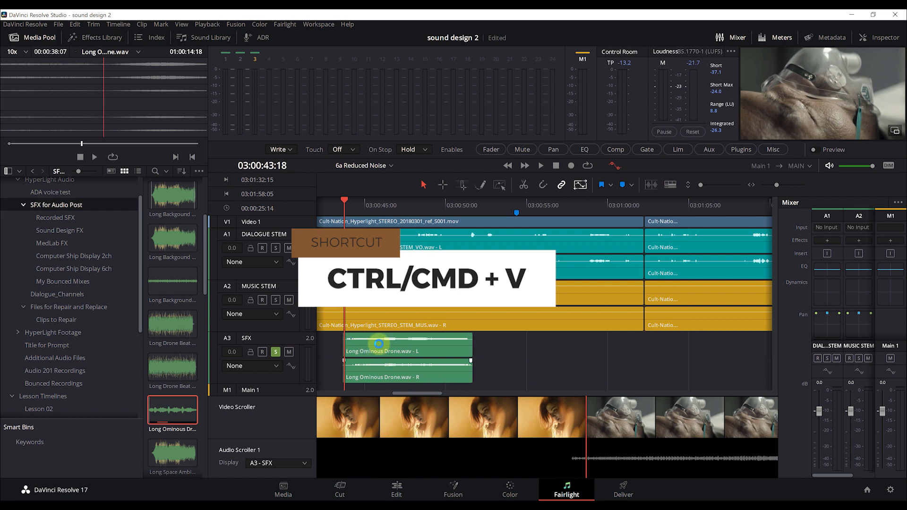
mouse_move(339, 200)
left_mouse_down()
mouse_move(313, 205)
mouse_move(340, 210)
left_mouse_up()
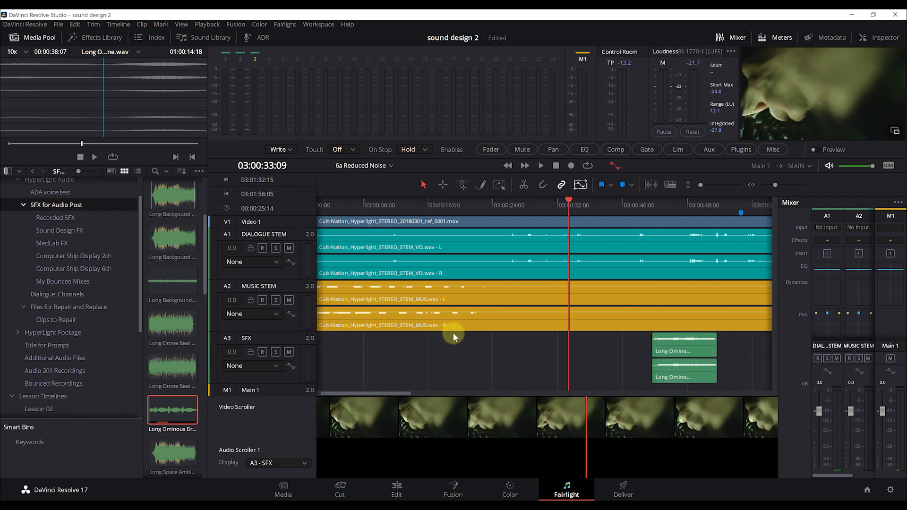
key("space")
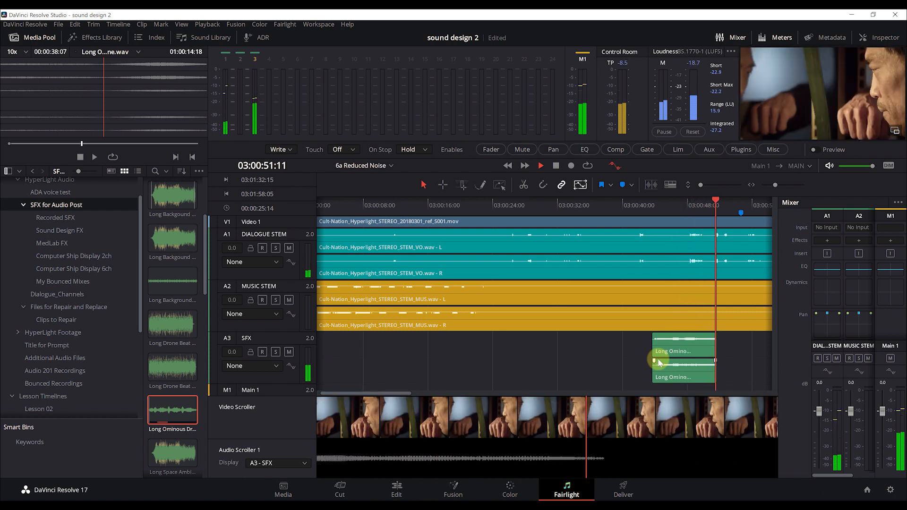
key("space")
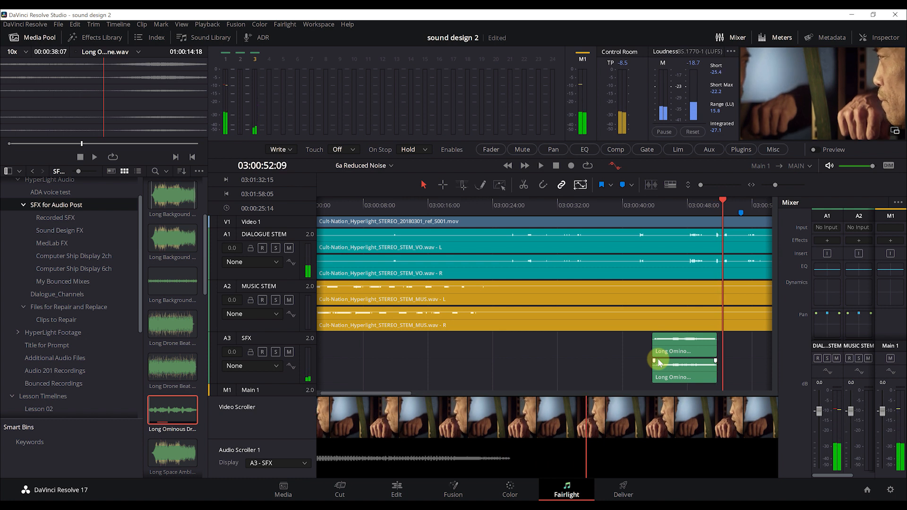
Select both pasted drone clips on A3 and disable them with D at their start
left_click(676, 352)
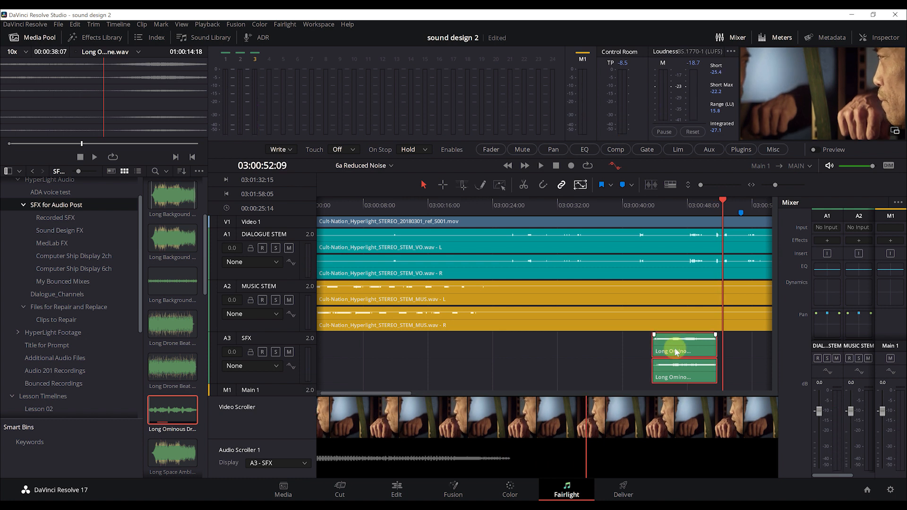
left_click_drag(661, 206, 653, 209)
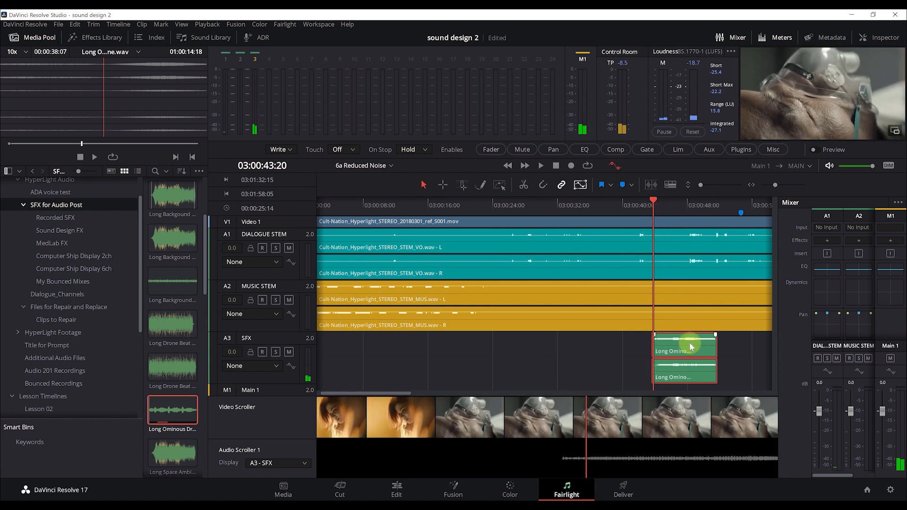
key("d")
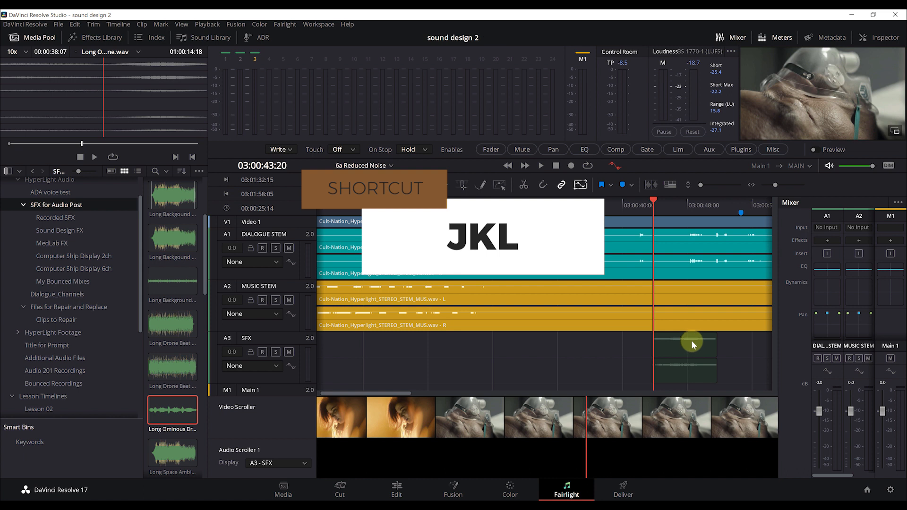
Shuttle with J, L and K around the disabled drone clips, ending in reverse near 03:00:32:06
key("j")
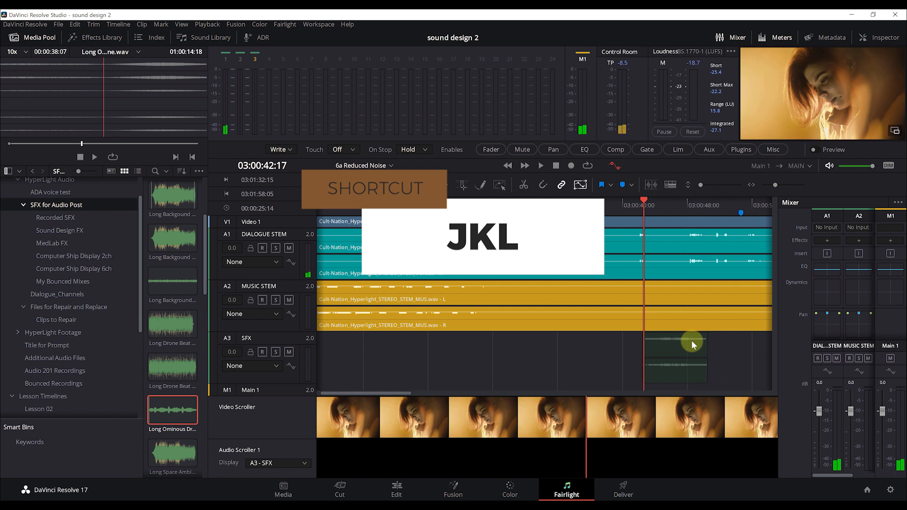
key("l")
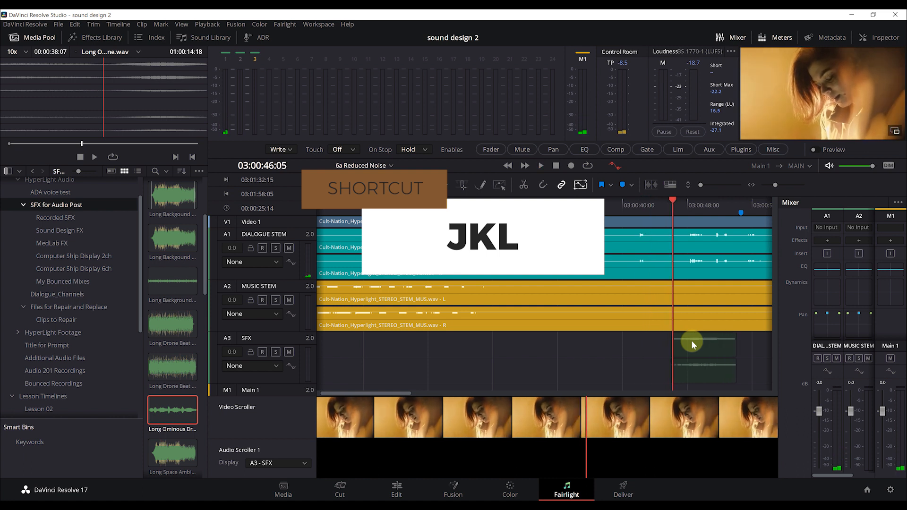
key("k")
key("j")
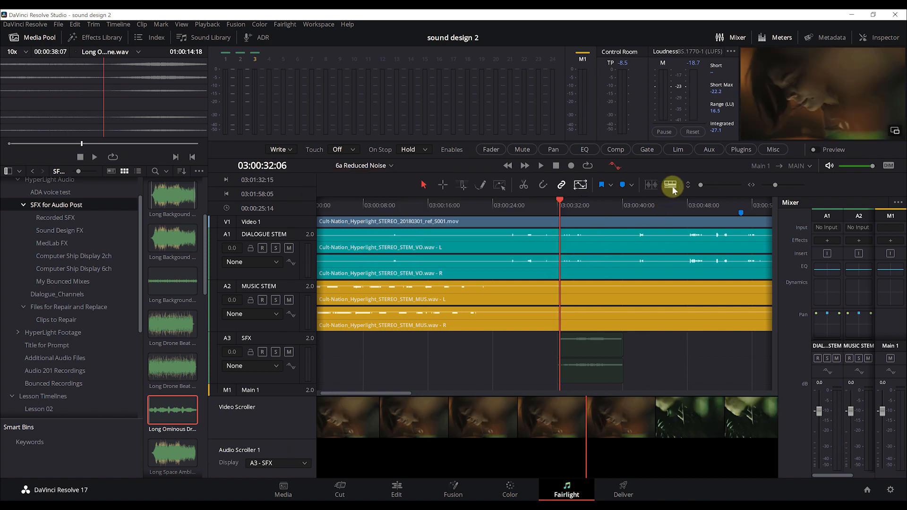
left_click(672, 186)
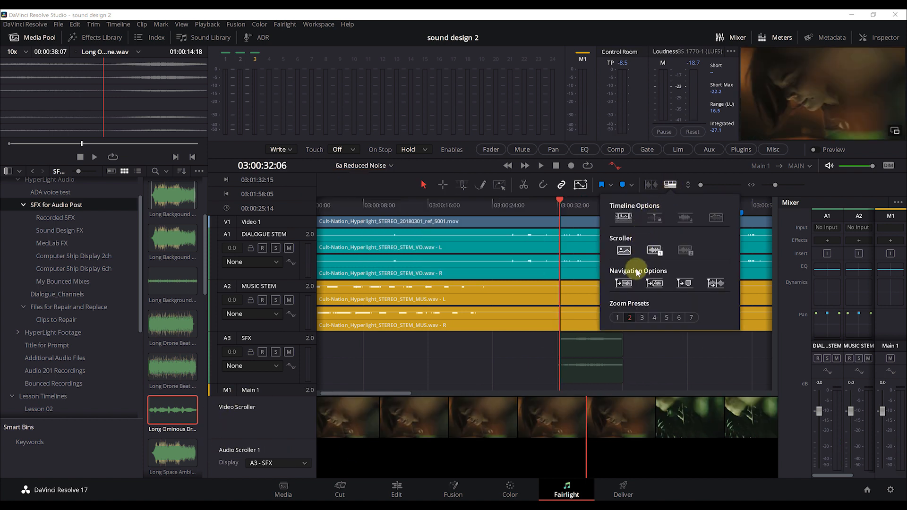
Turn off the video and audio scrollers in Timeline Options
left_click(623, 250)
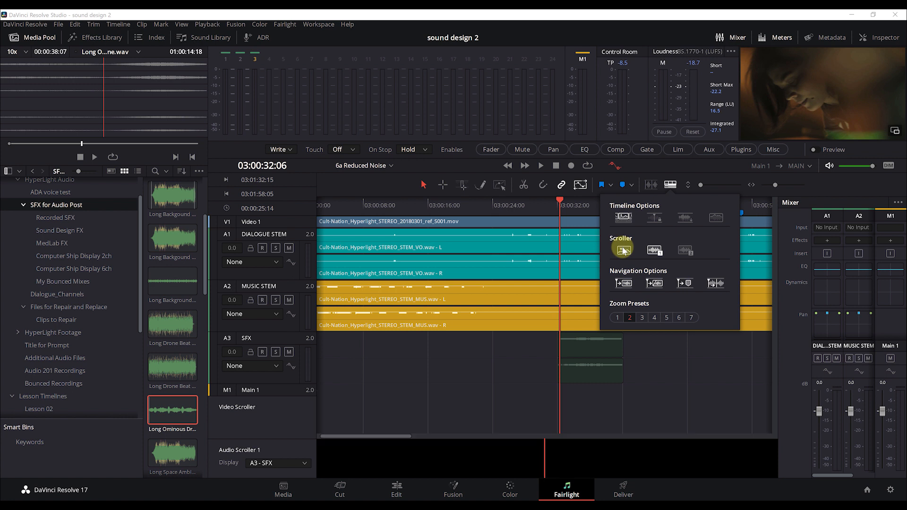
left_click(656, 251)
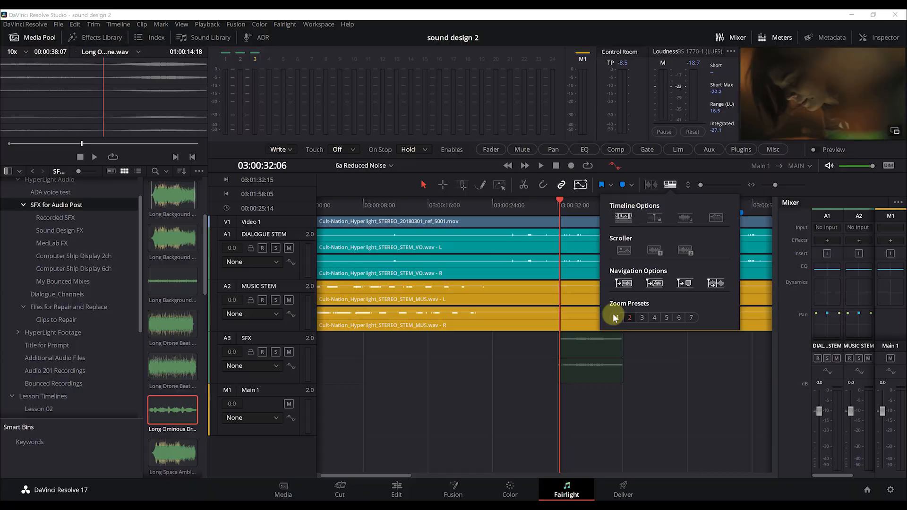